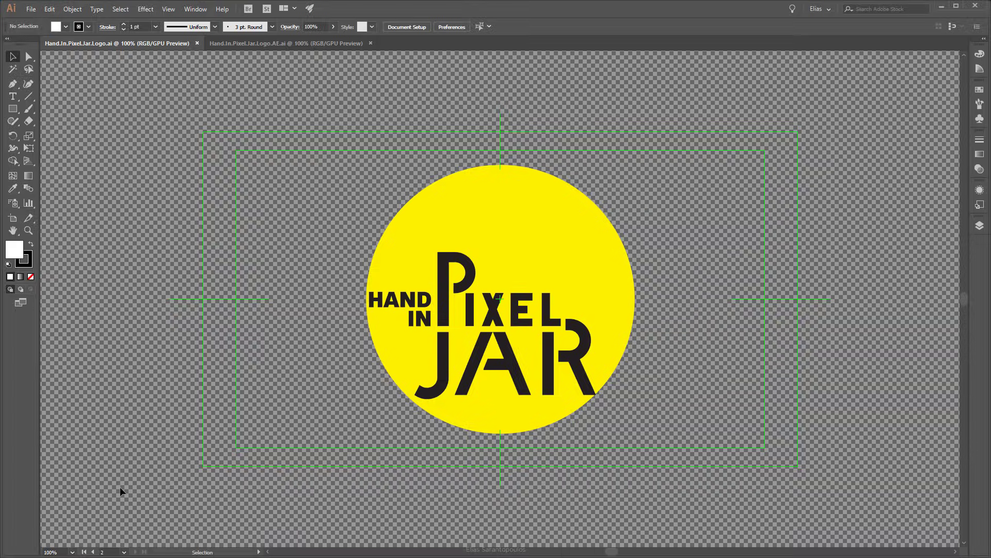
Browse the Film & Video new-document presets without creating a file, then show the logo's Layers panel
left_click(32, 10)
left_click(94, 21)
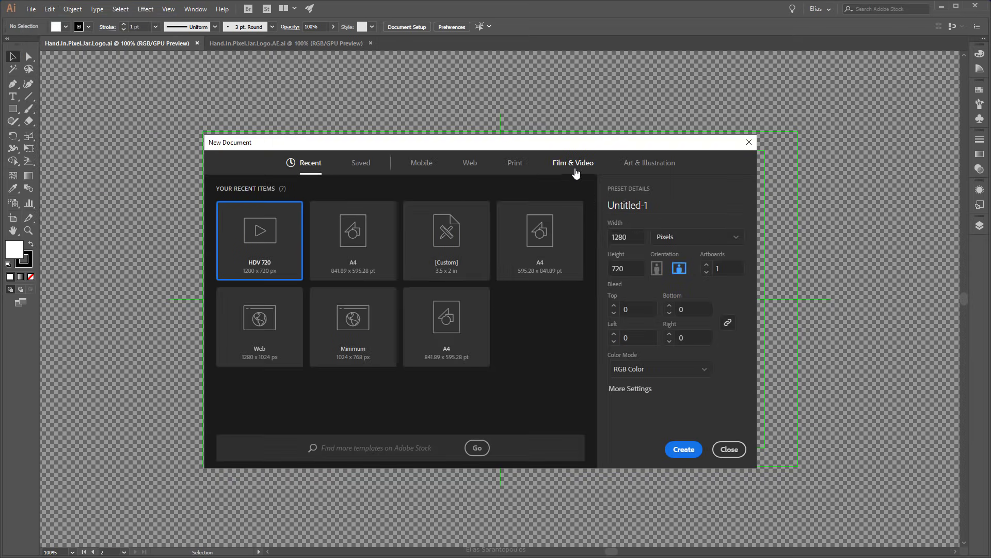
left_click(575, 168)
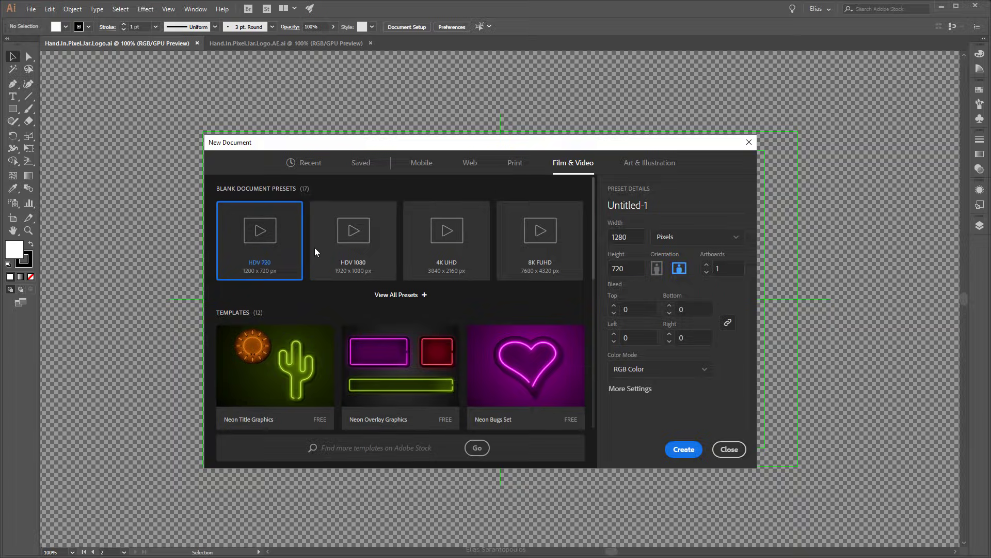
left_click(741, 451)
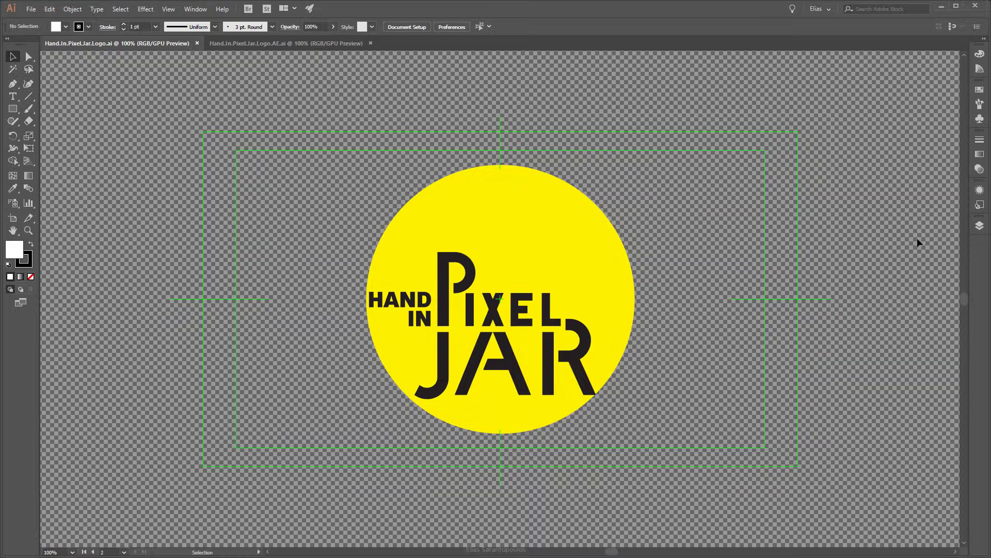
left_click(979, 226)
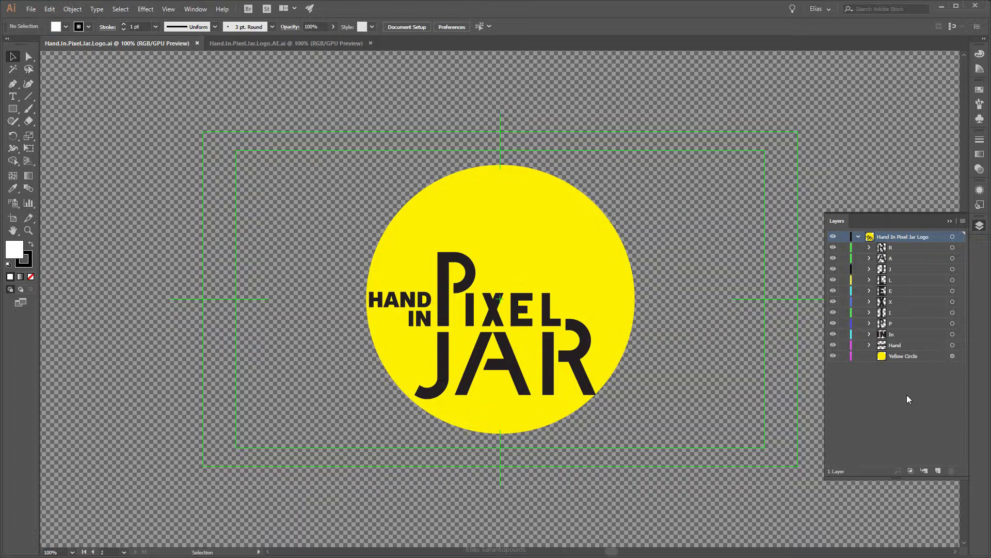
Target the Hand In Pixel Jar Logo layer and Release to Layers (Sequence), creating Layers 12–22
left_click(953, 237)
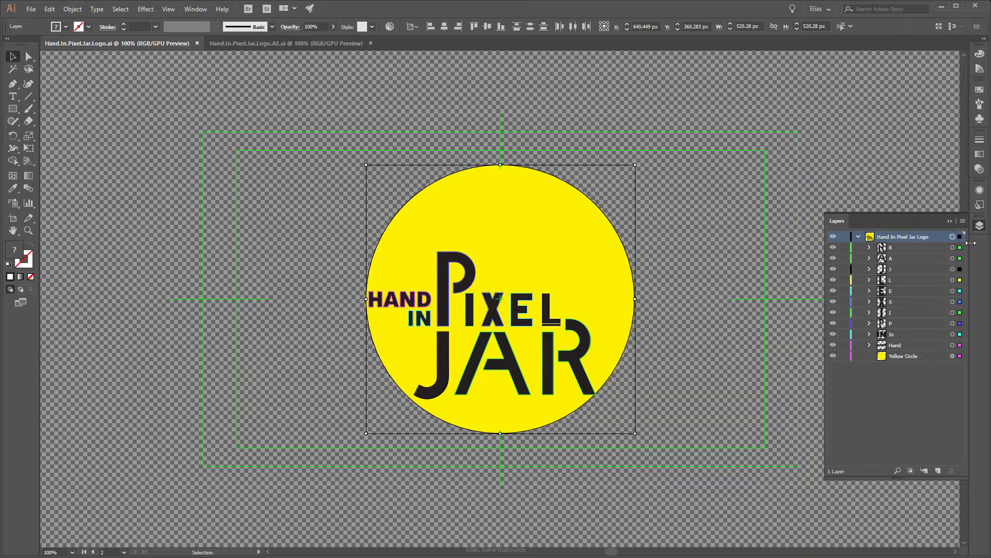
left_click(963, 222)
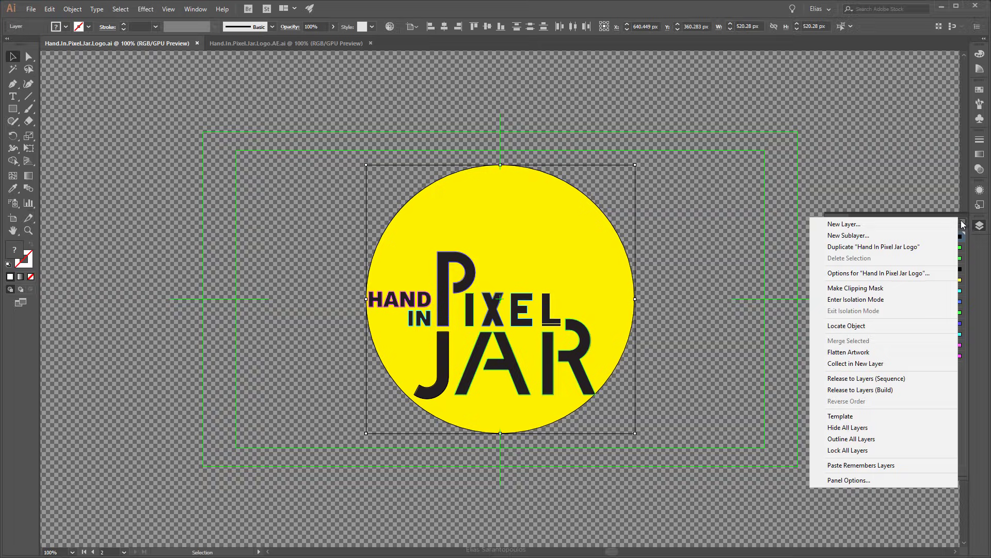
left_click(923, 381)
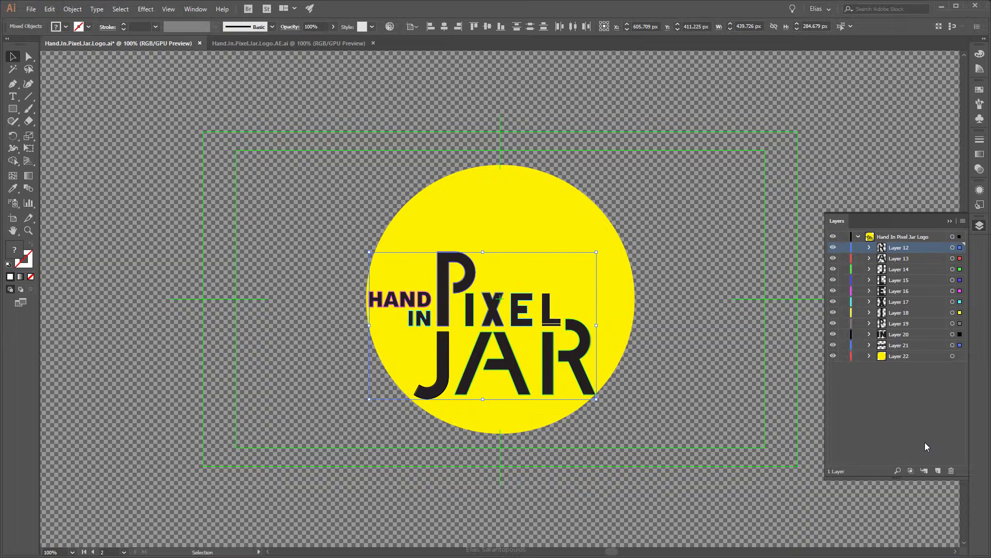
Move Layers 12–22 to top level, delete the empty logo layer, and switch to Hand.In.Pixel.Jar.Logo.AE.ai
left_click(913, 356, "shift")
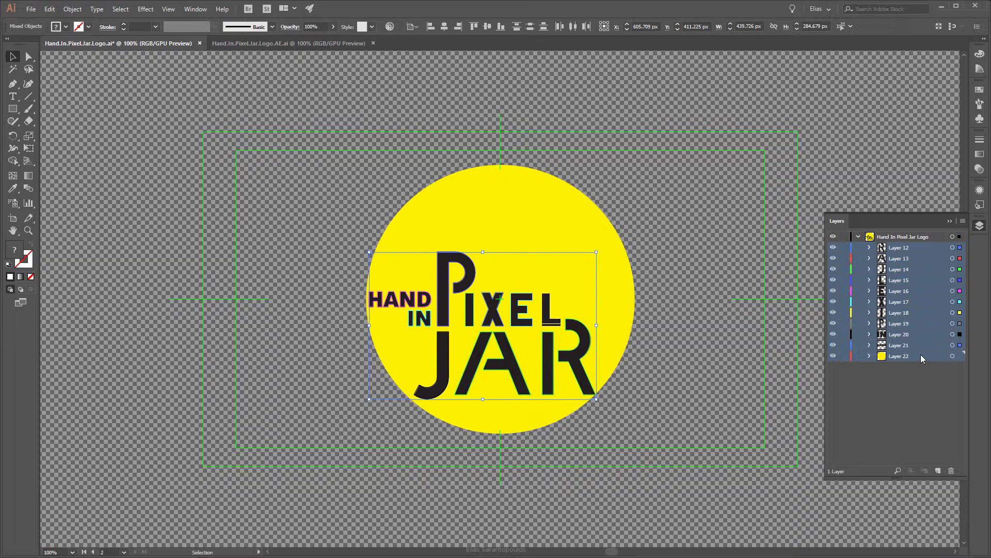
left_click_drag(922, 358, 885, 411)
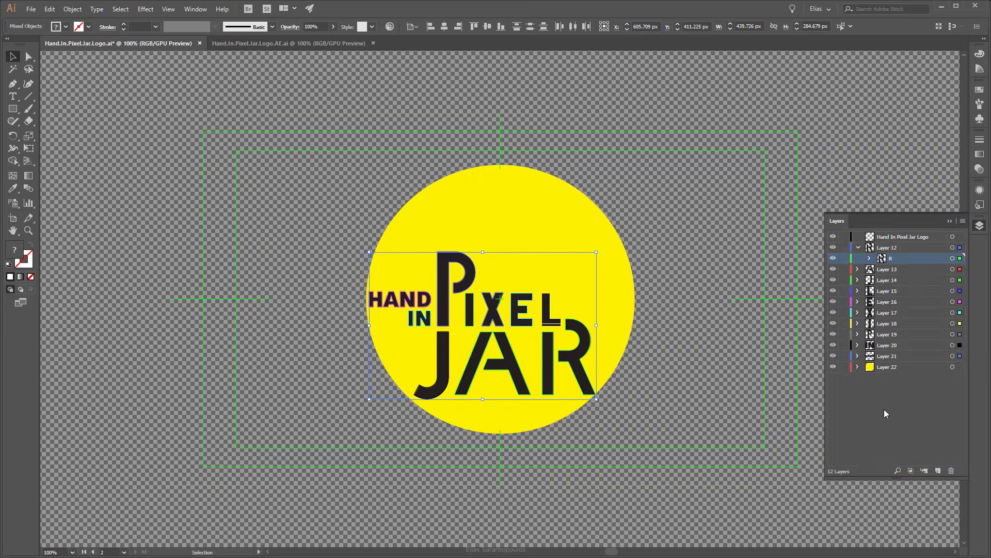
left_click(858, 247)
left_click(926, 239)
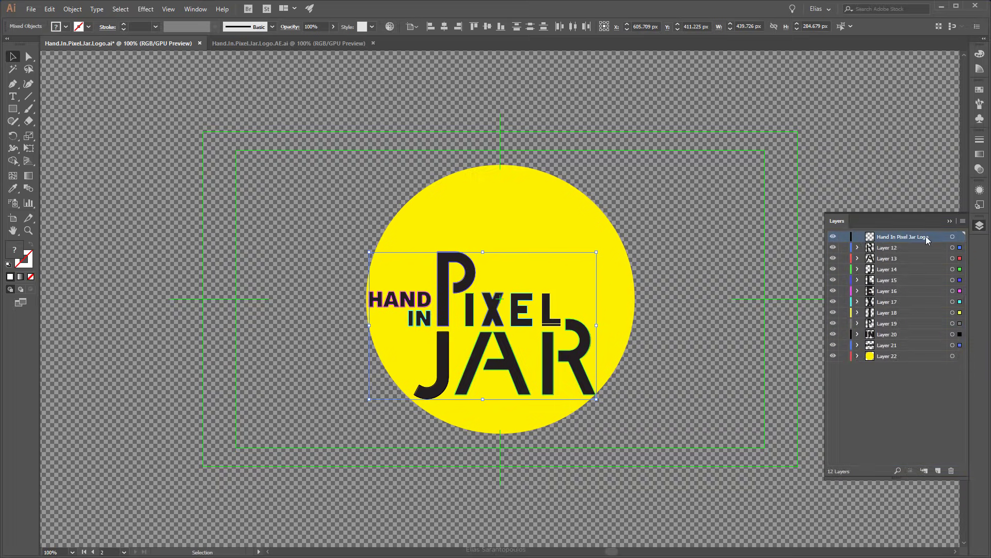
left_click(954, 239)
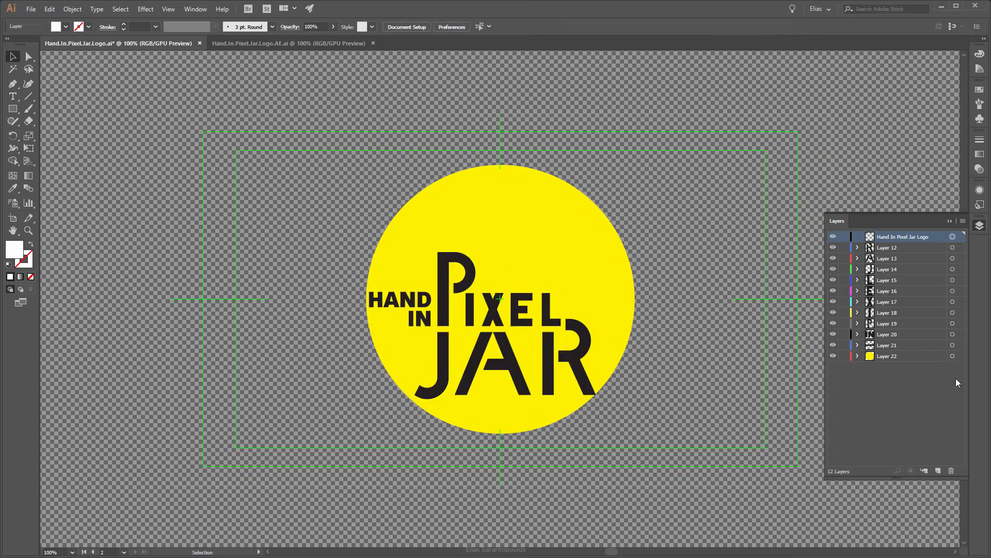
left_click(952, 470)
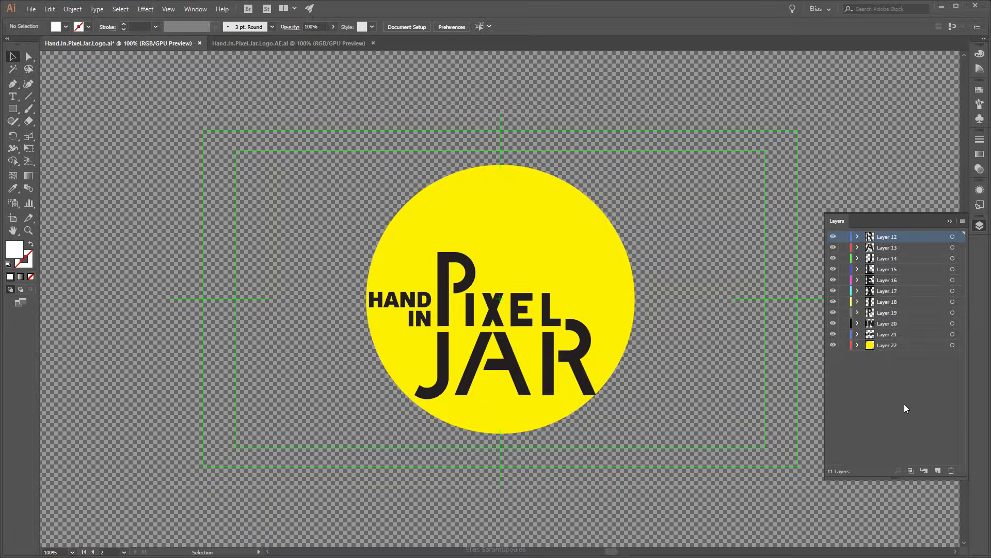
left_click(281, 43)
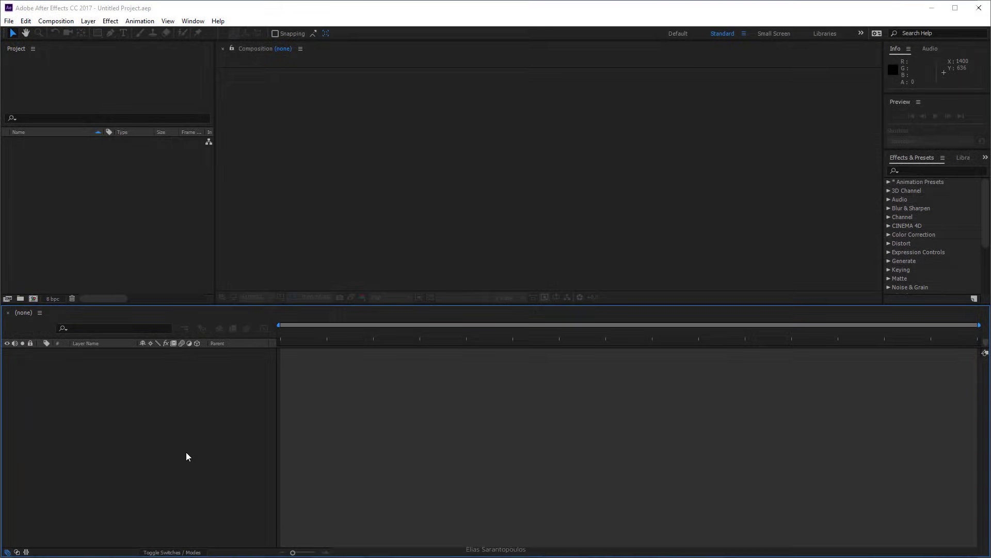
Import Hand.In.Pixel.Jar.Logo.AE.ai into After Effects as Composition - Retain Layer Sizes
left_click(13, 23)
mouse_move(90, 178)
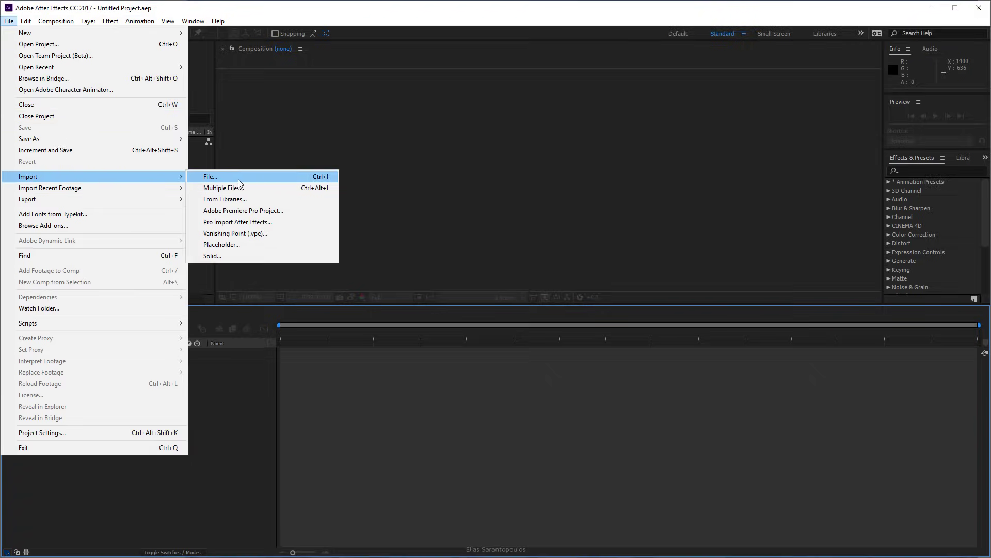
left_click(269, 179)
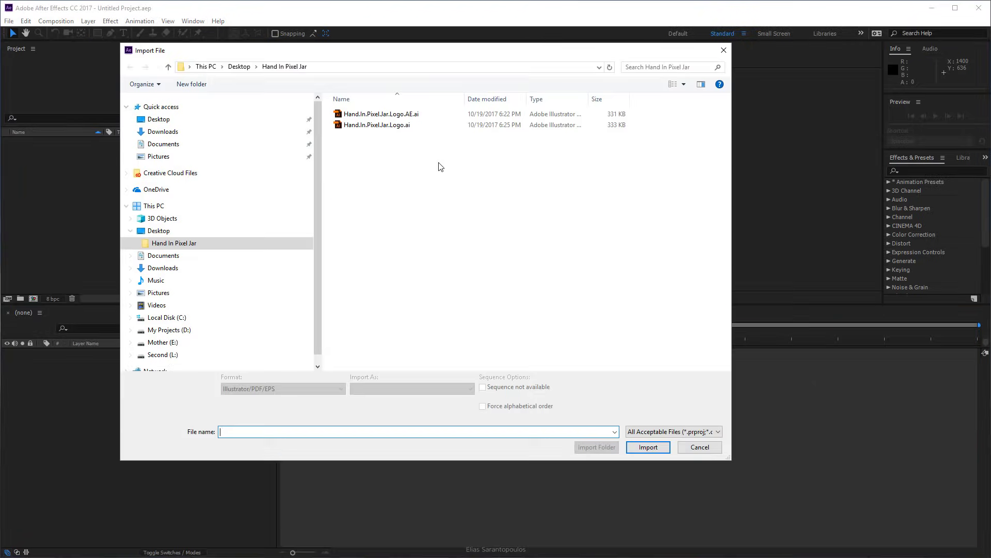
left_click(438, 115)
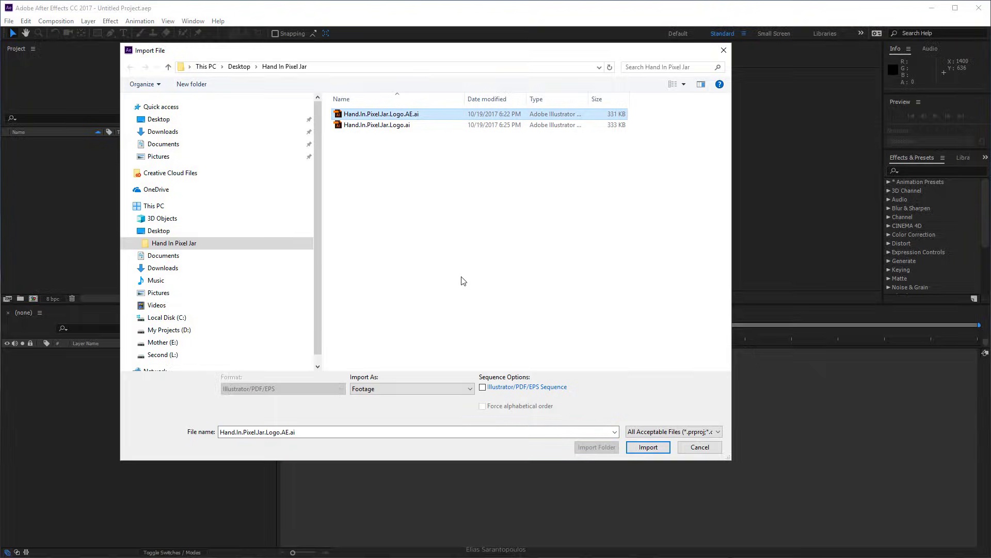
left_click(455, 392)
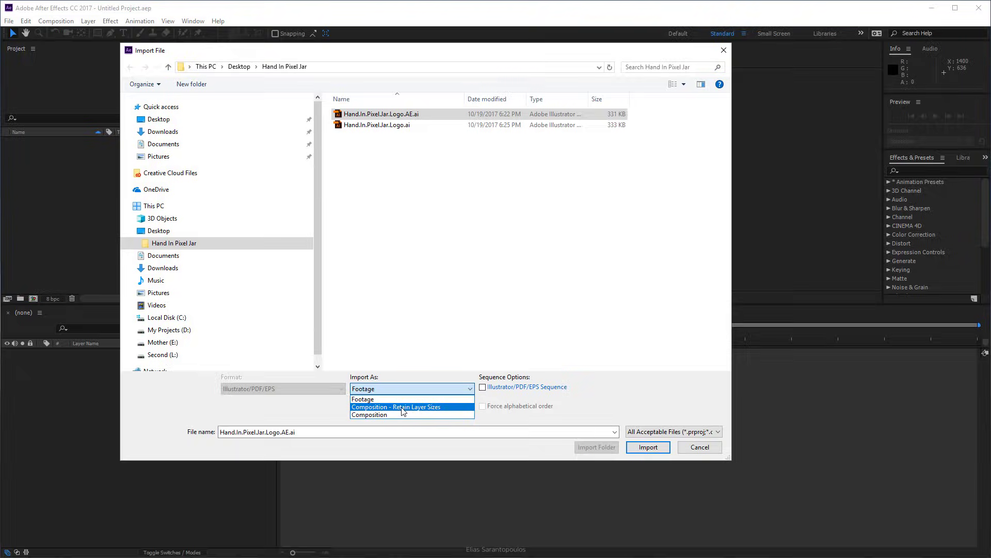
left_click(450, 407)
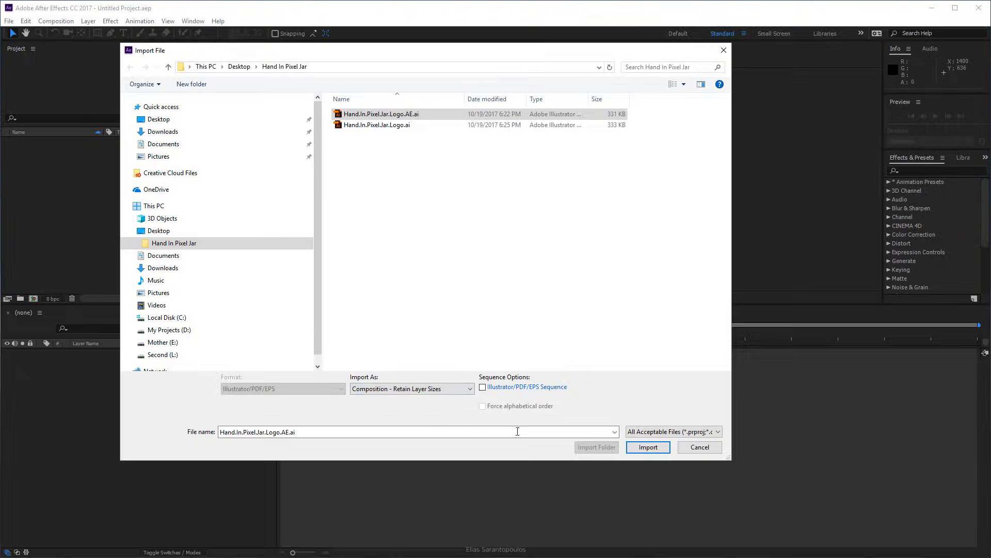
left_click(640, 448)
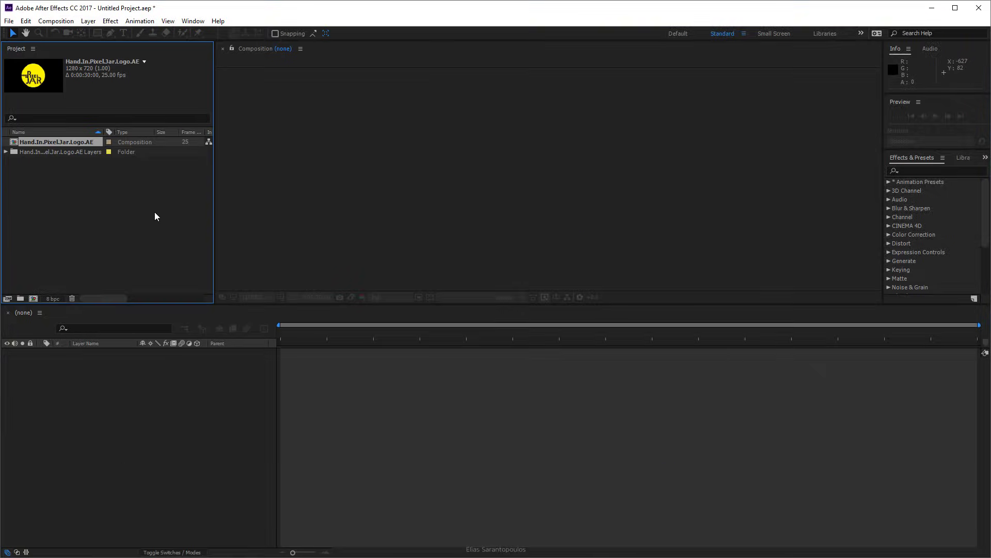
Open the Hand.In.Pixel.Jar.Logo.AE composition, enlarge the timeline, and select all 11 layers, A through Yellow Circle
double_click(14, 143)
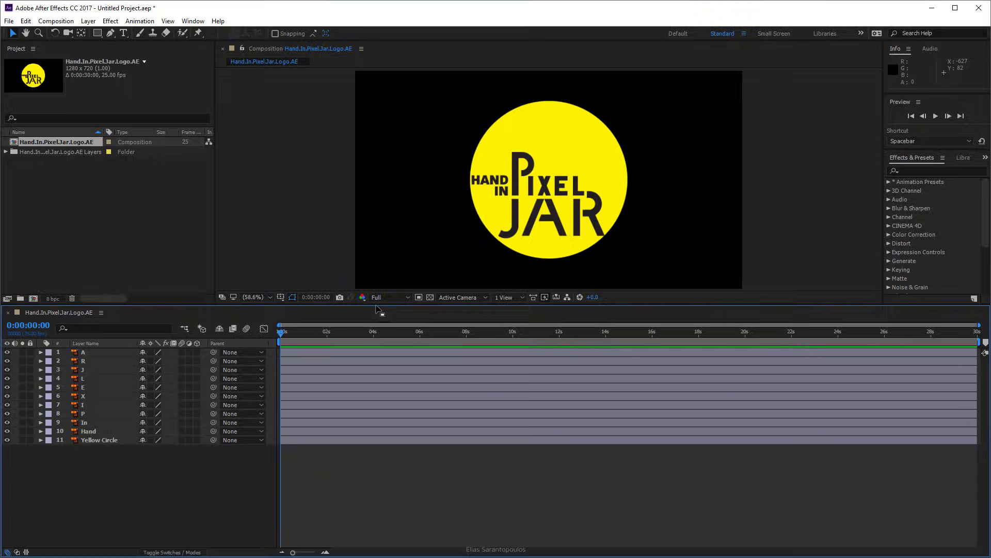
left_click_drag(375, 310, 376, 280)
left_click(109, 322)
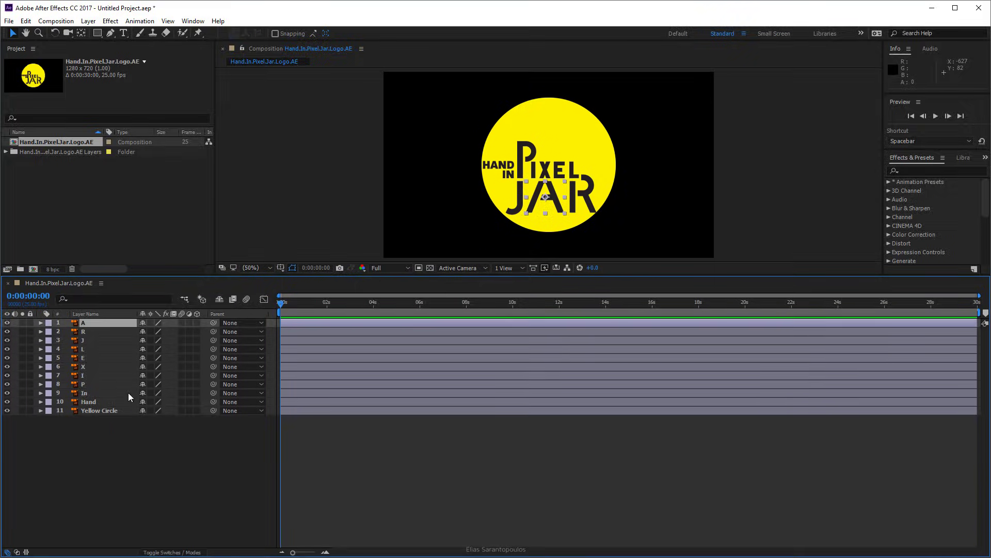
left_click(128, 409, "shift")
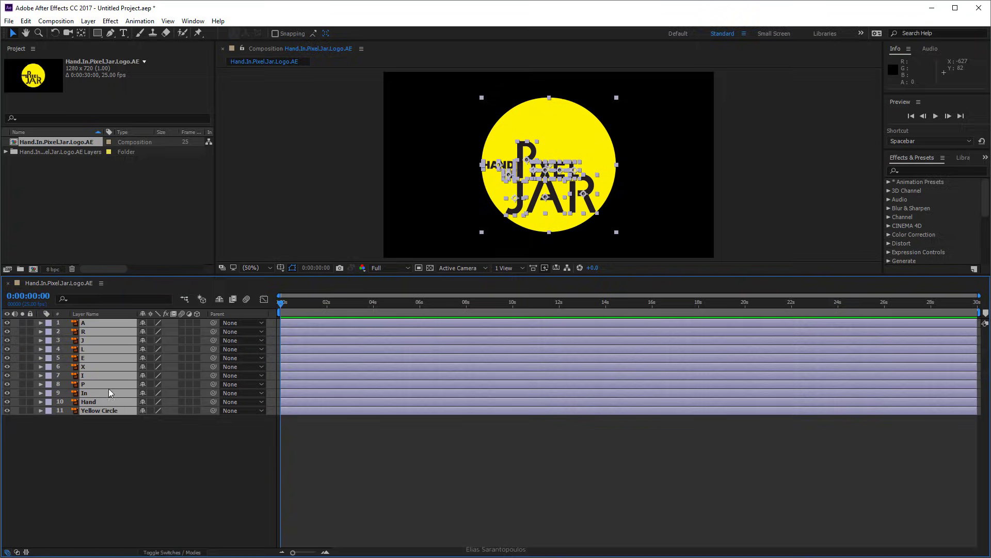
left_click(88, 21)
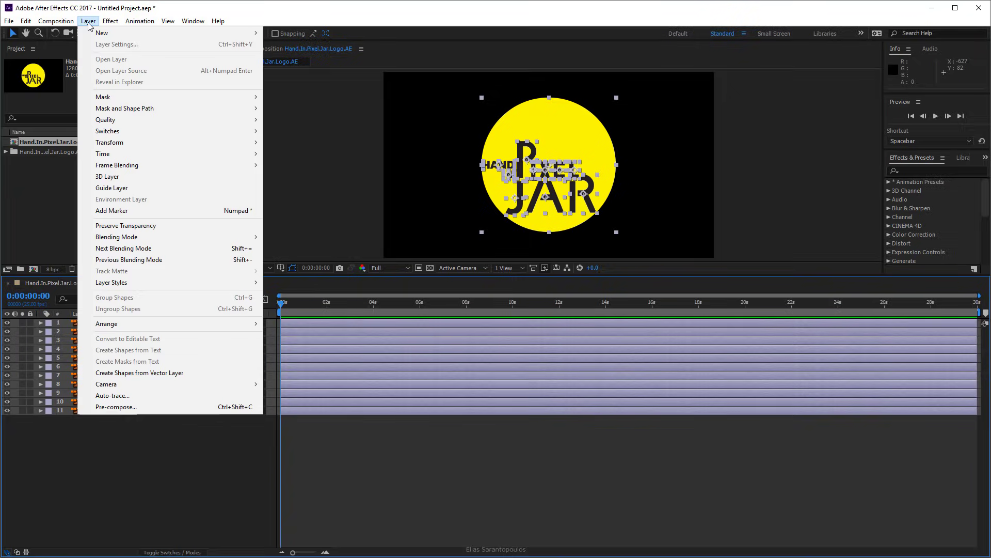
Apply Create Shapes from Vector Layer to all eleven selected logo layers
left_click(218, 371)
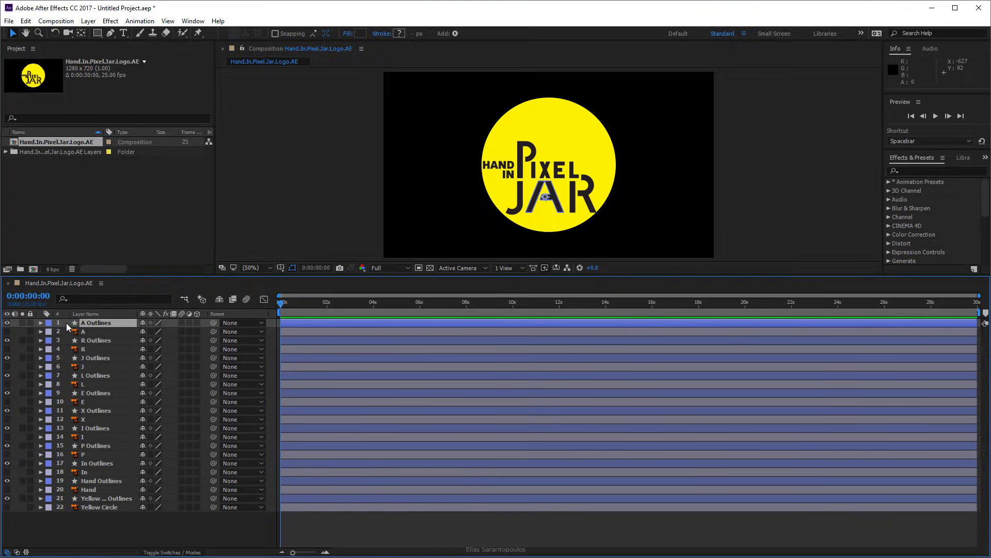
Delete the eleven original vector layers (A, R, J, L, E, X, I, P, In, Hand, Yellow Circle) and enlarge the viewer
left_click(111, 332)
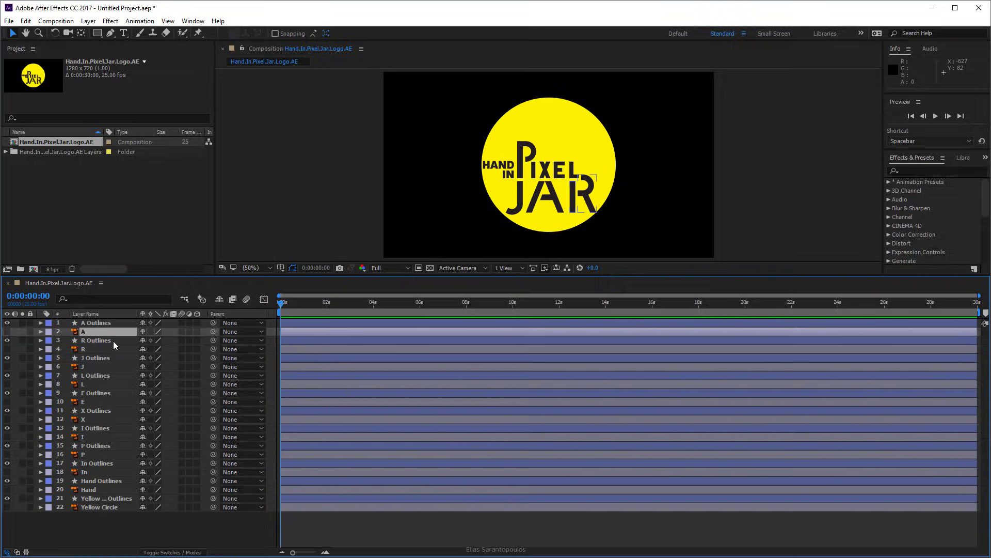
left_click(117, 349, "ctrl")
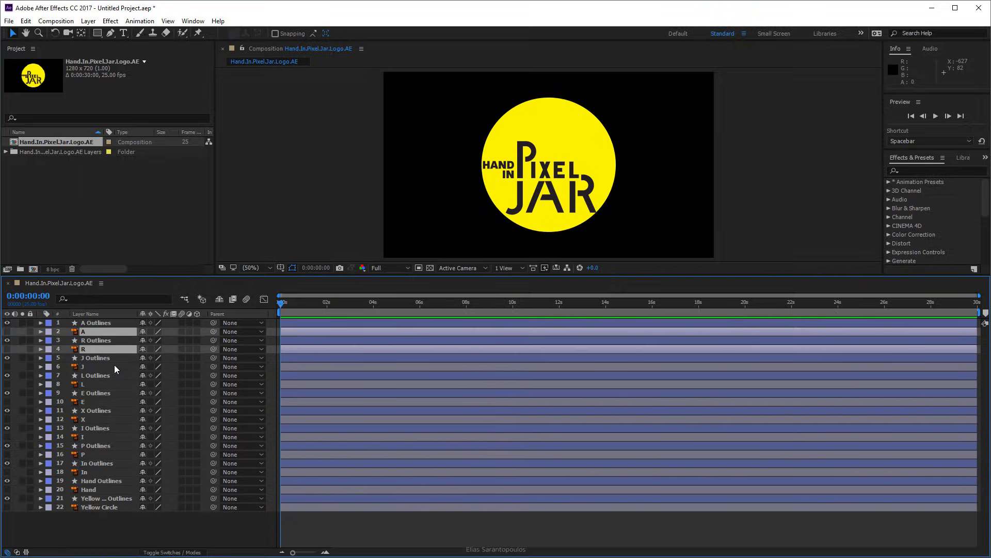
left_click(113, 365, "ctrl")
left_click(113, 383, "ctrl")
left_click(115, 402, "ctrl")
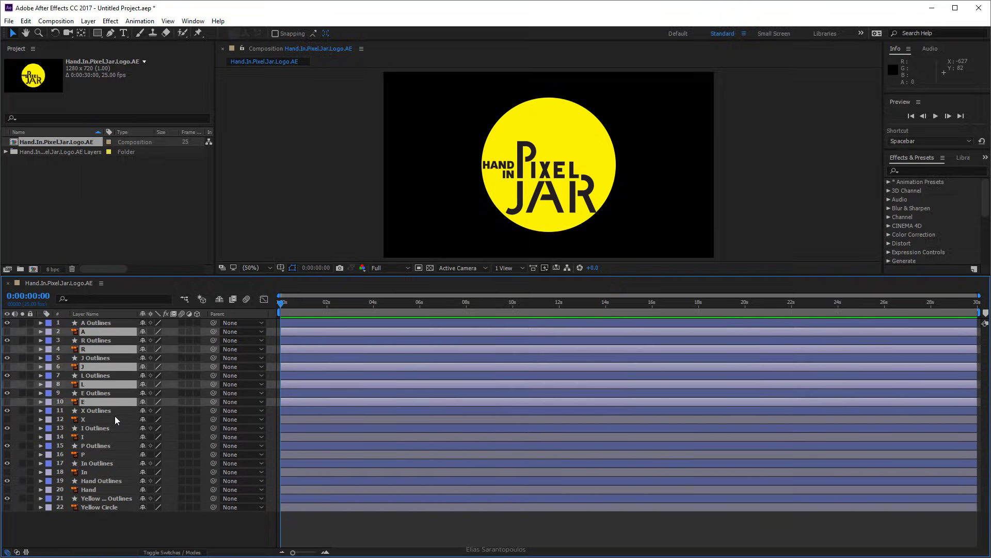
left_click(116, 419, "ctrl")
left_click(116, 437, "ctrl")
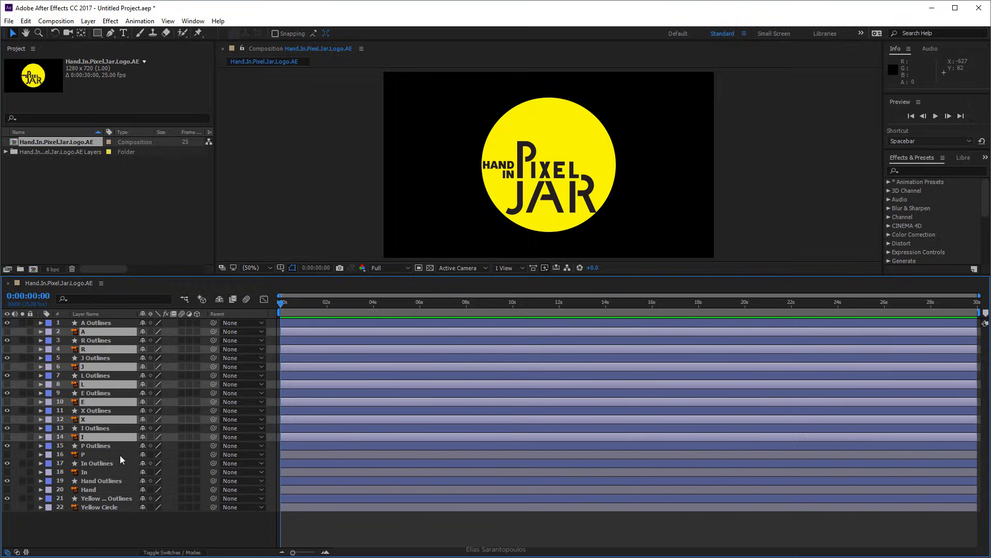
left_click(119, 454, "ctrl")
left_click(116, 472, "ctrl")
left_click(119, 490, "ctrl")
left_click(120, 507, "ctrl")
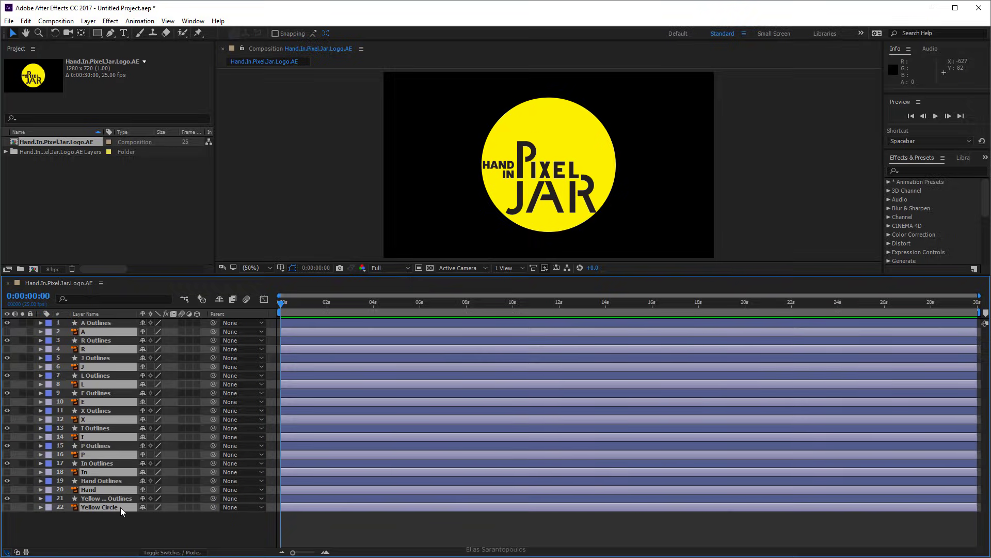
key("Delete")
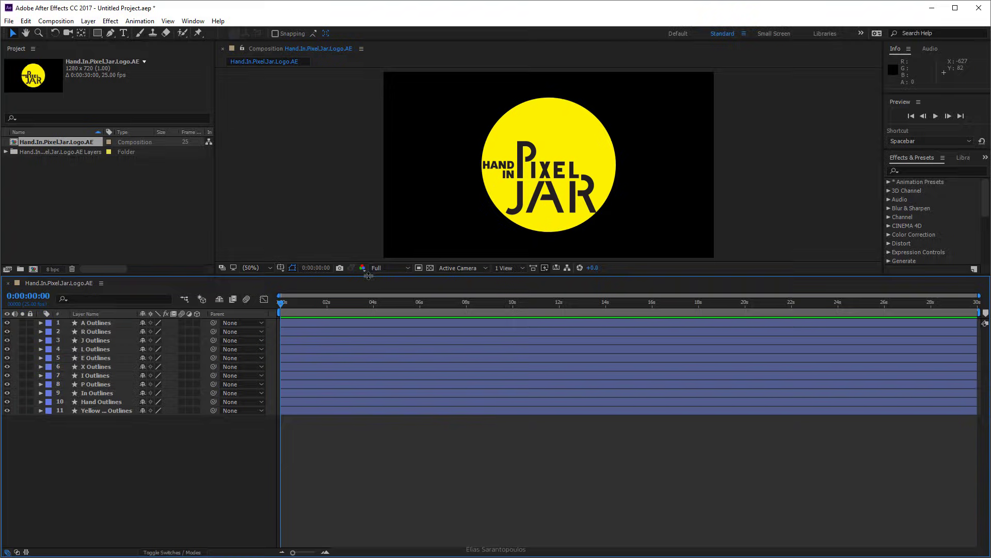
left_click_drag(368, 300, 370, 347)
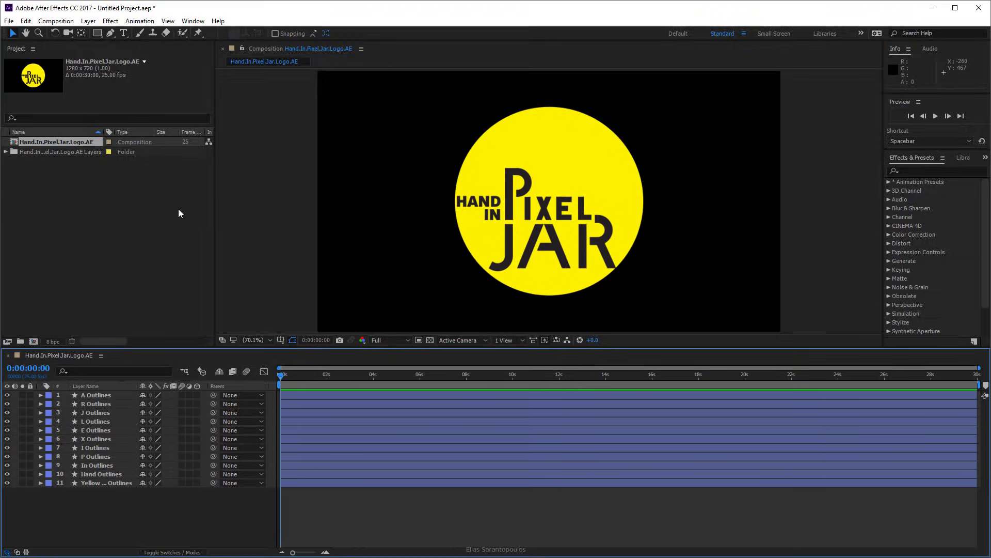